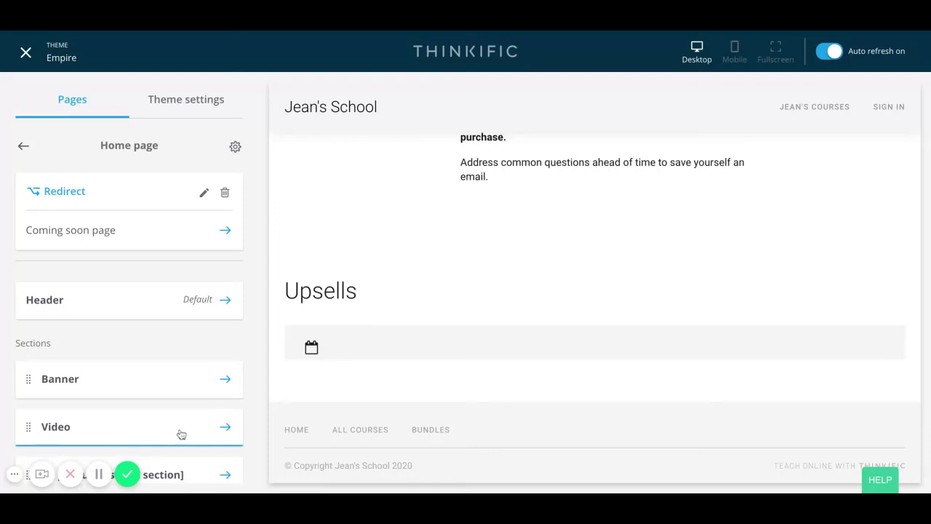
Step: Scroll the home page preview up from the footer to the Jean's Teaching School banner
scroll(122, 385, down, 1)
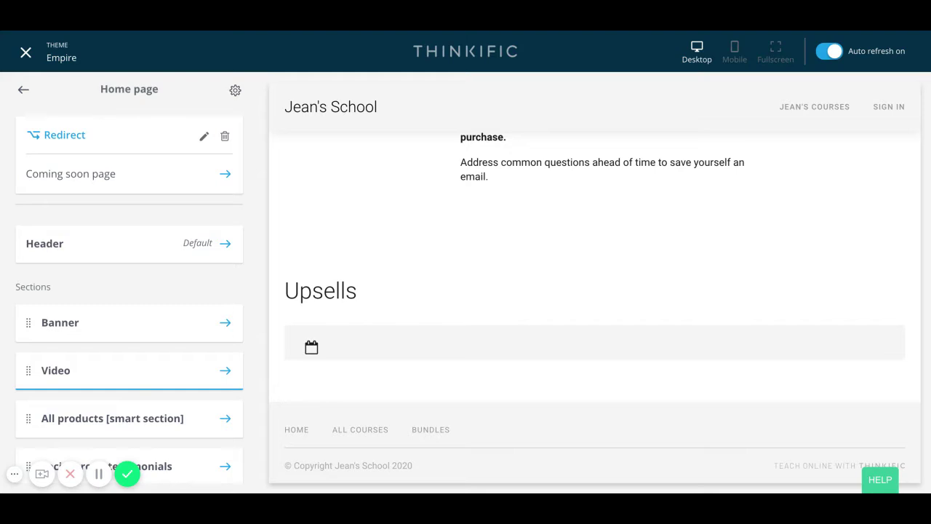
scroll(397, 378, up, 10)
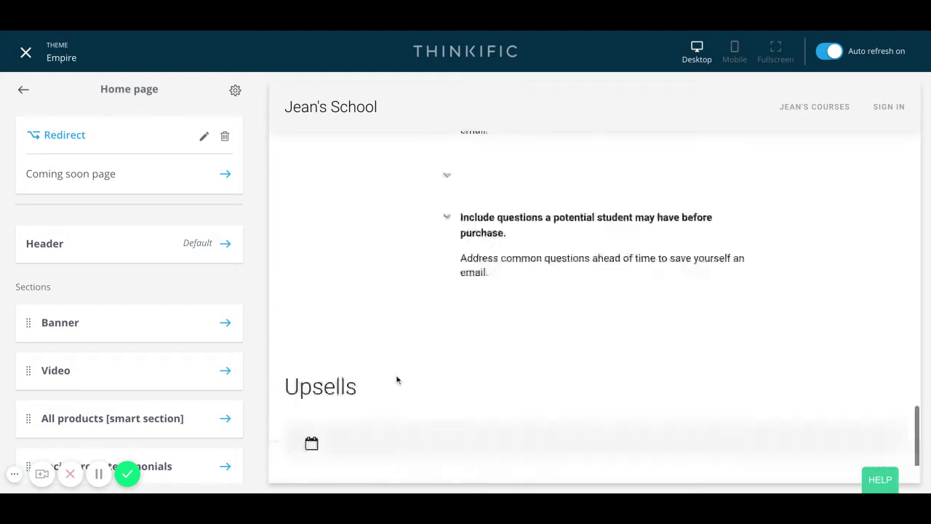
scroll(397, 378, up, 10)
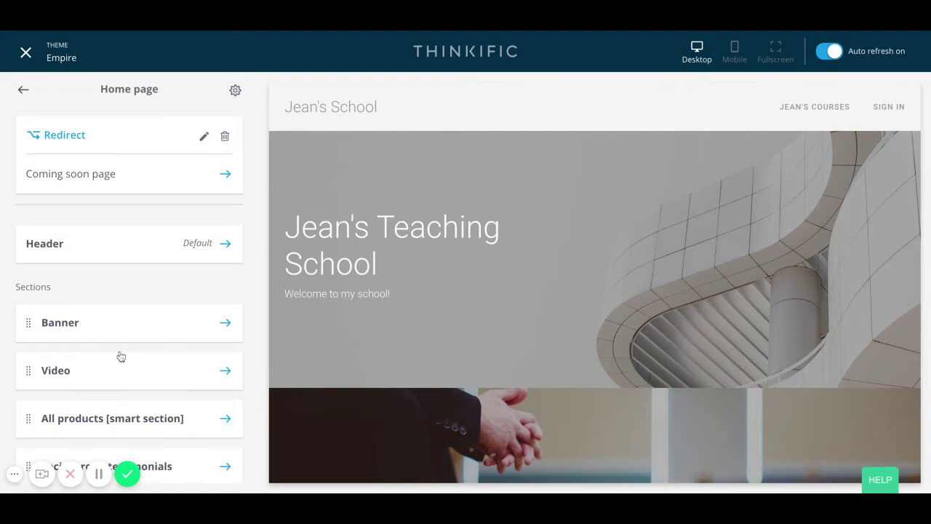
Step: Scroll the sections list and preview down past testimonials, countdown and FAQ to Upsells and the footer
scroll(124, 355, down, 5)
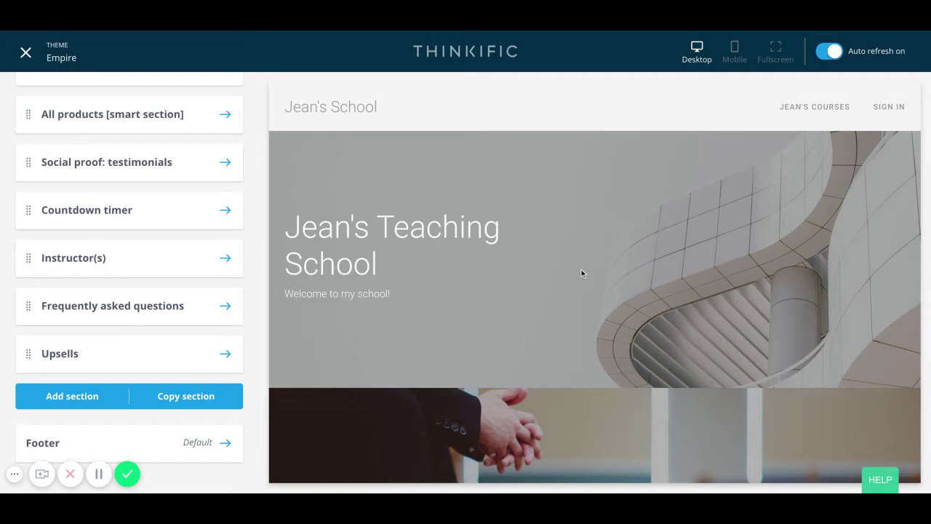
scroll(581, 273, down, 5)
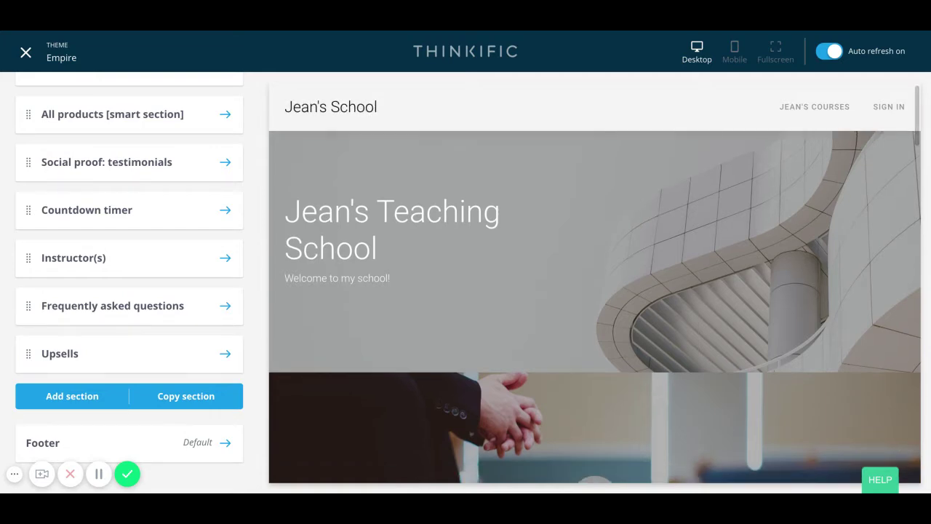
scroll(586, 301, down, 5)
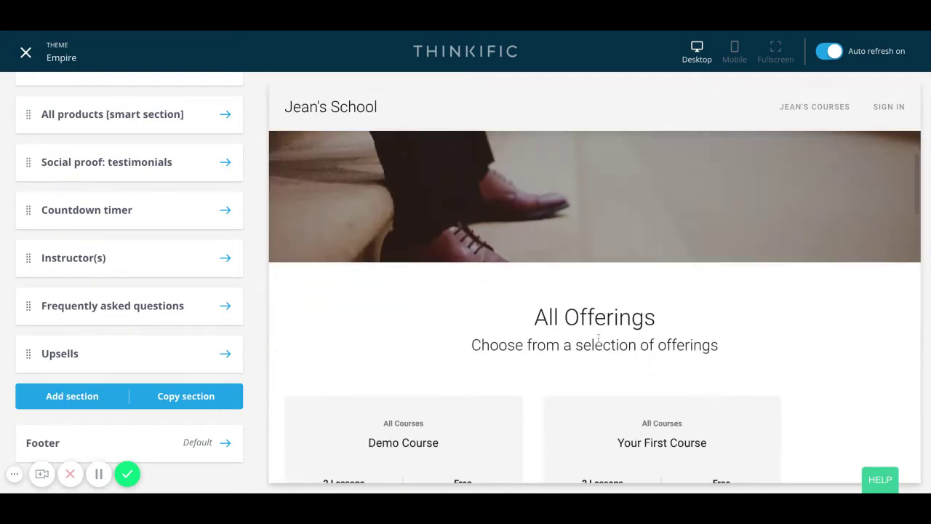
scroll(589, 321, down, 3)
scroll(598, 338, down, 4)
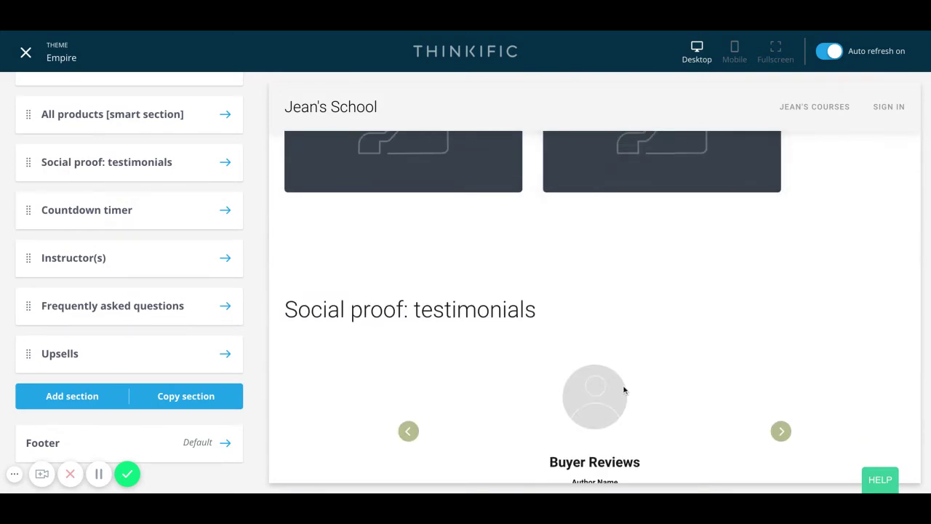
scroll(623, 386, down, 3)
scroll(623, 388, down, 3)
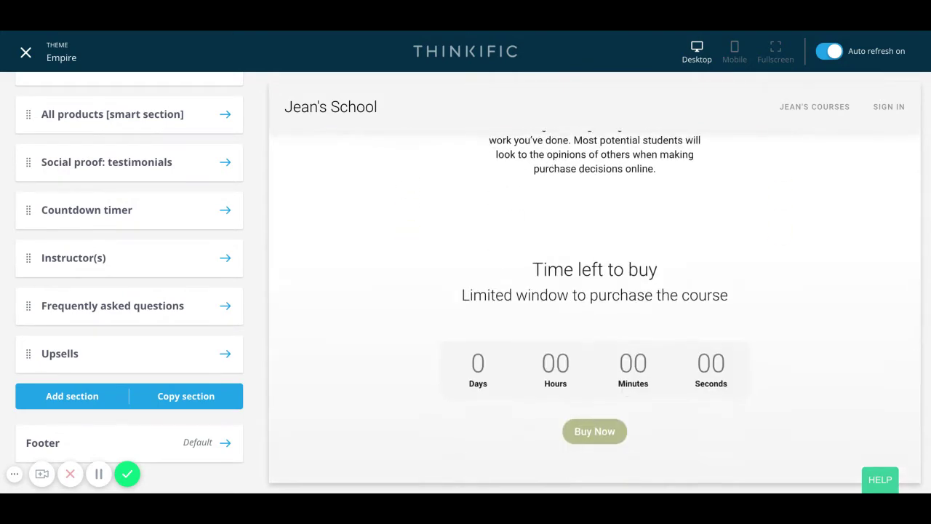
scroll(624, 391, down, 2)
scroll(594, 291, down, 5)
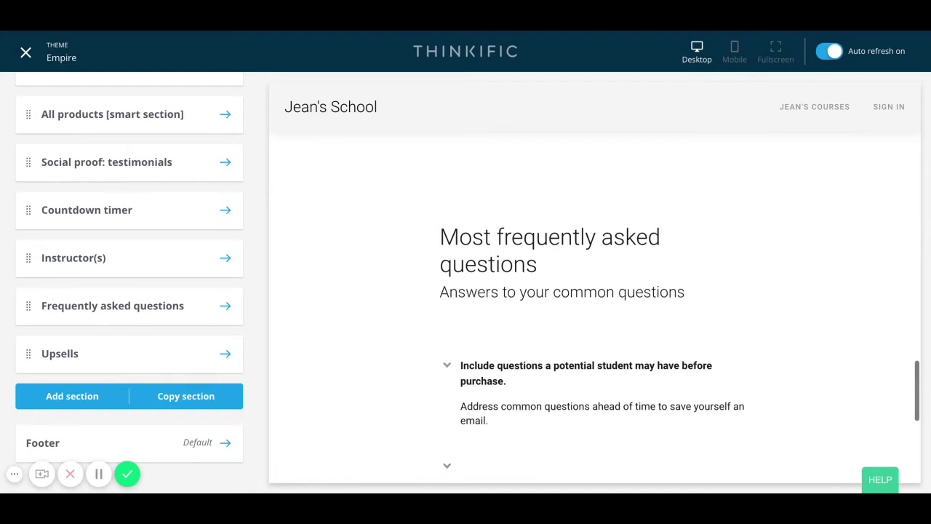
scroll(595, 291, down, 1)
scroll(594, 308, down, 4)
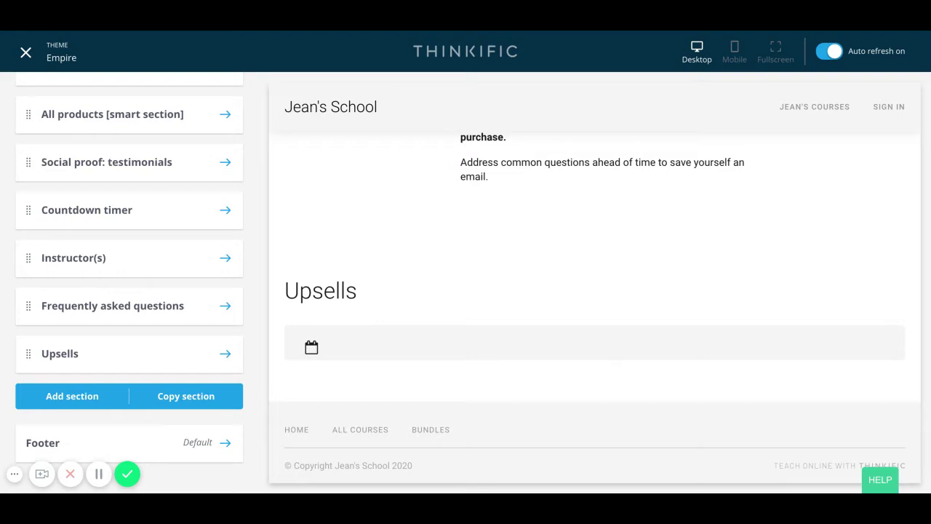
Step: Scroll the sidebar and preview back up to the 'Welcome to my school!' banner
scroll(75, 183, up, 5)
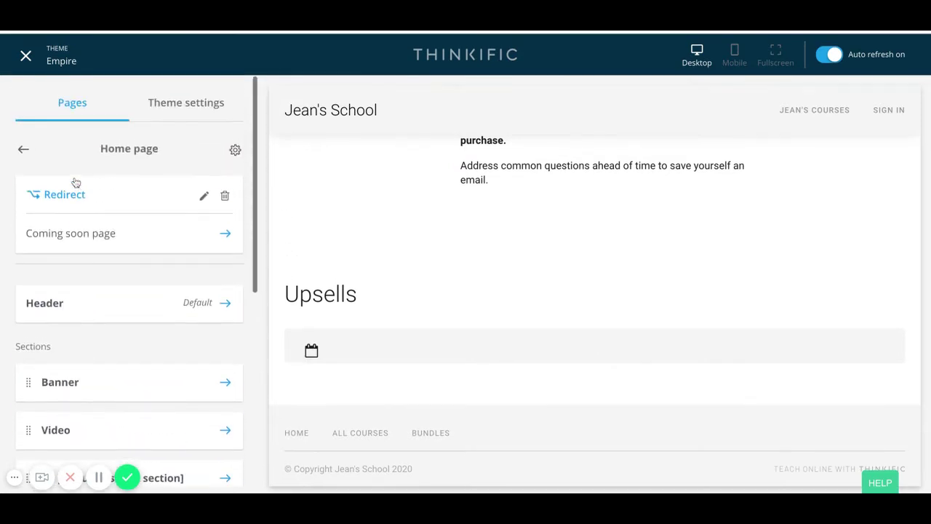
scroll(117, 325, down, 2)
scroll(412, 317, down, 5)
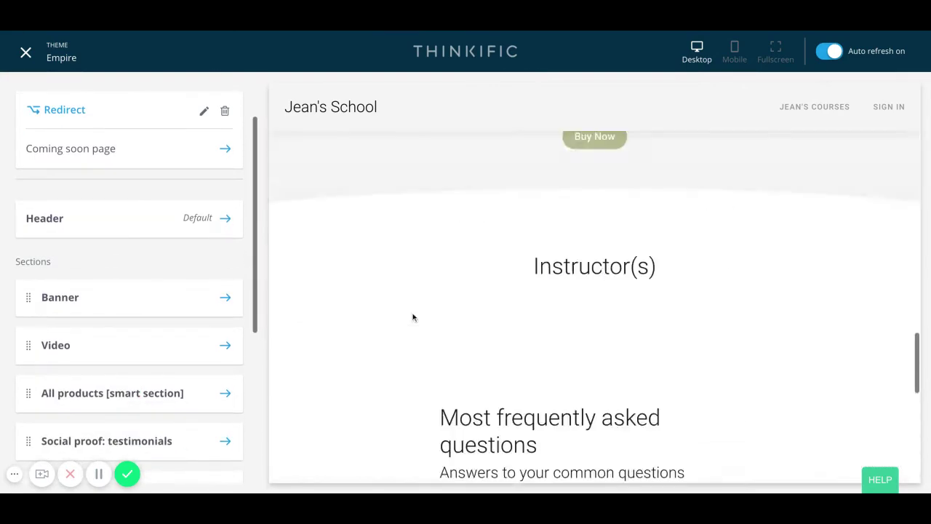
scroll(413, 317, up, 10)
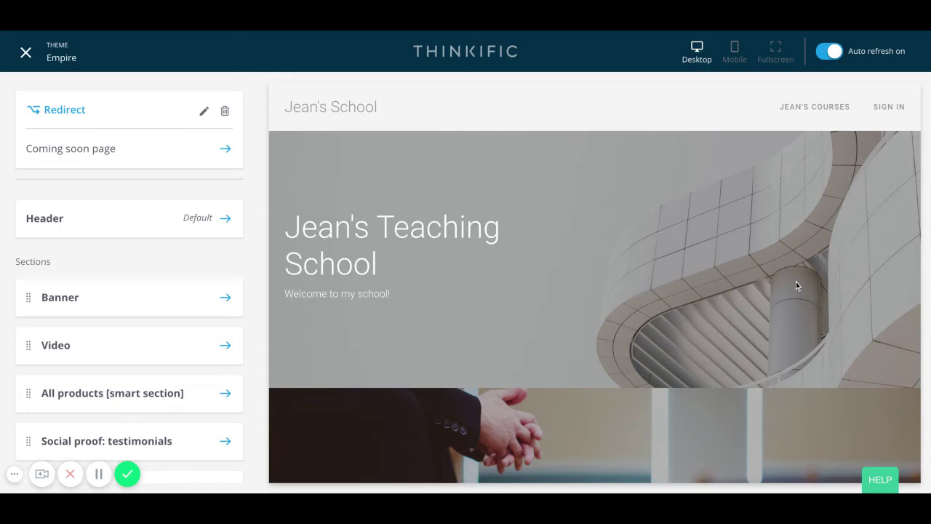
scroll(796, 281, down, 2)
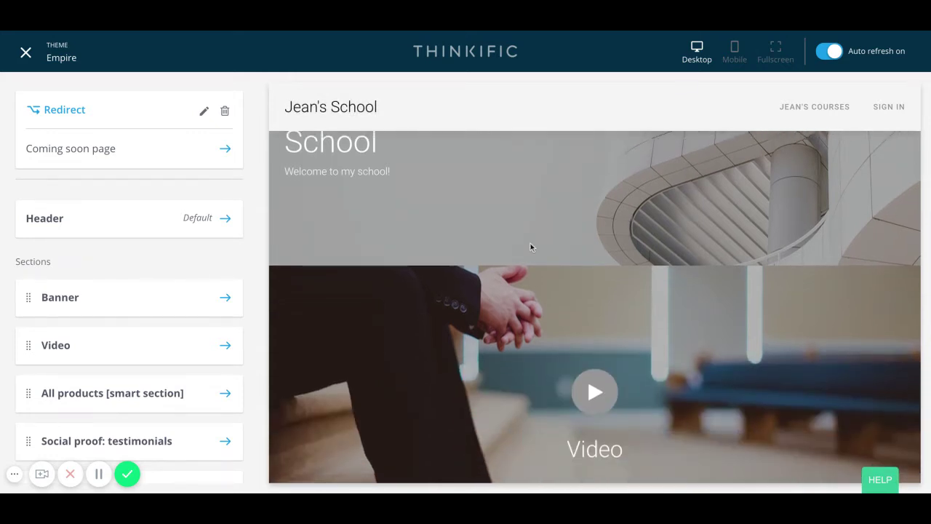
scroll(530, 243, up, 2)
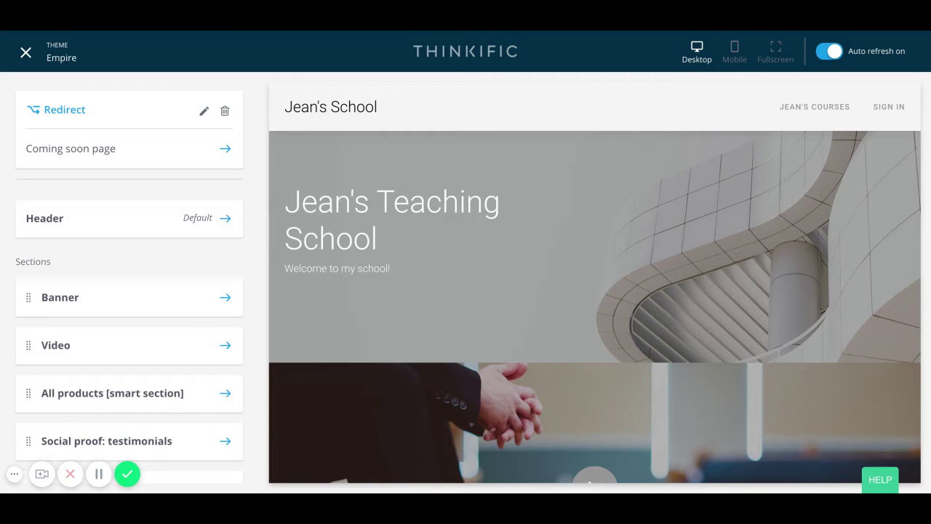
scroll(594, 306, down, 1)
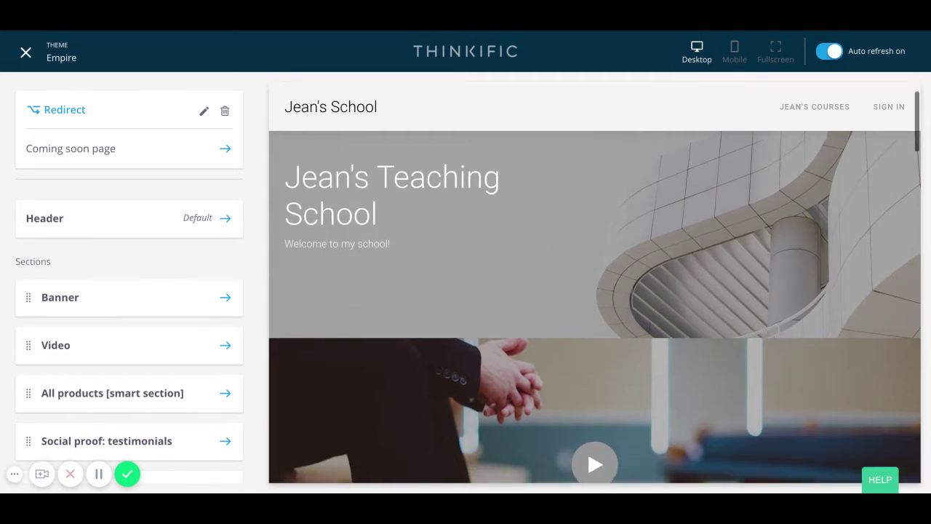
scroll(595, 307, down, 1)
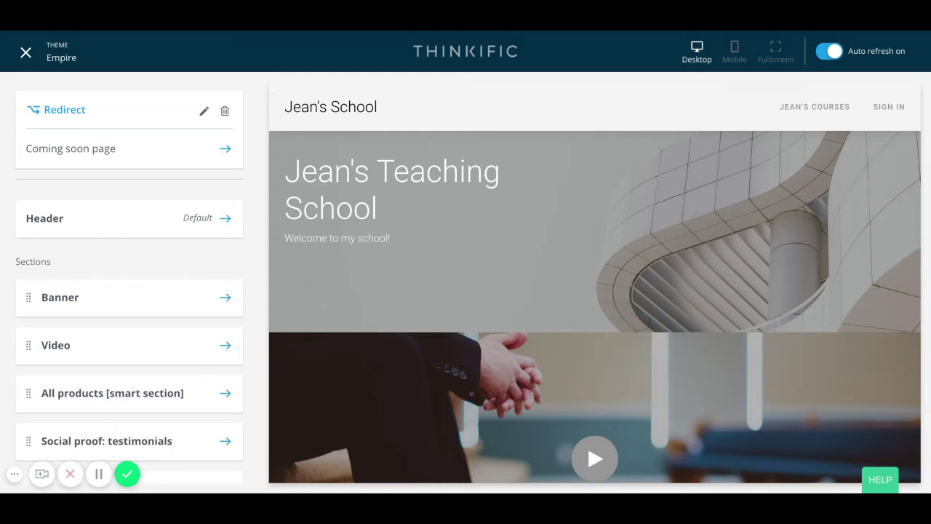
scroll(595, 307, down, 3)
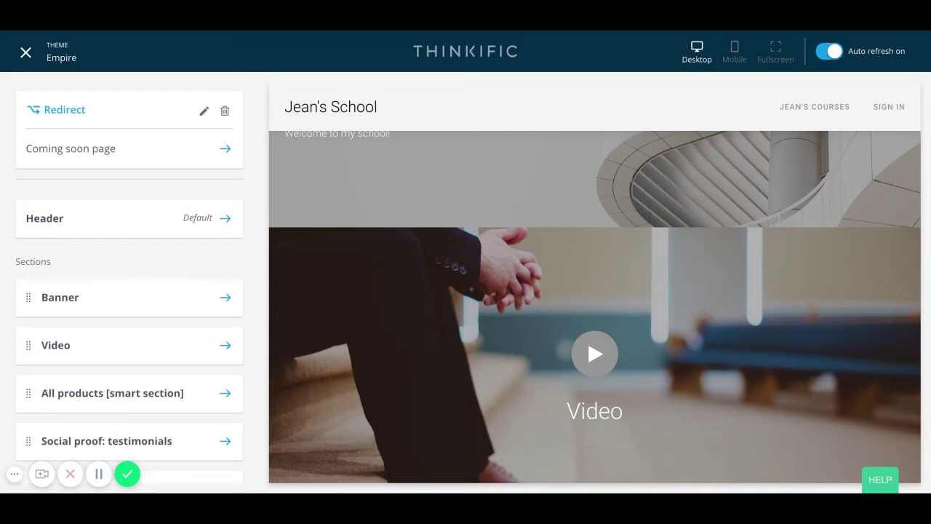
scroll(594, 307, down, 2)
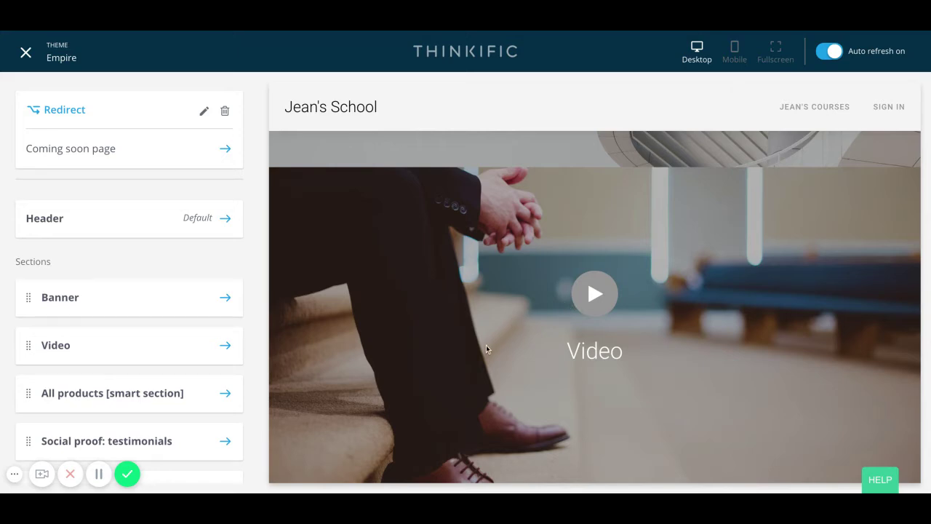
scroll(487, 350, down, 1)
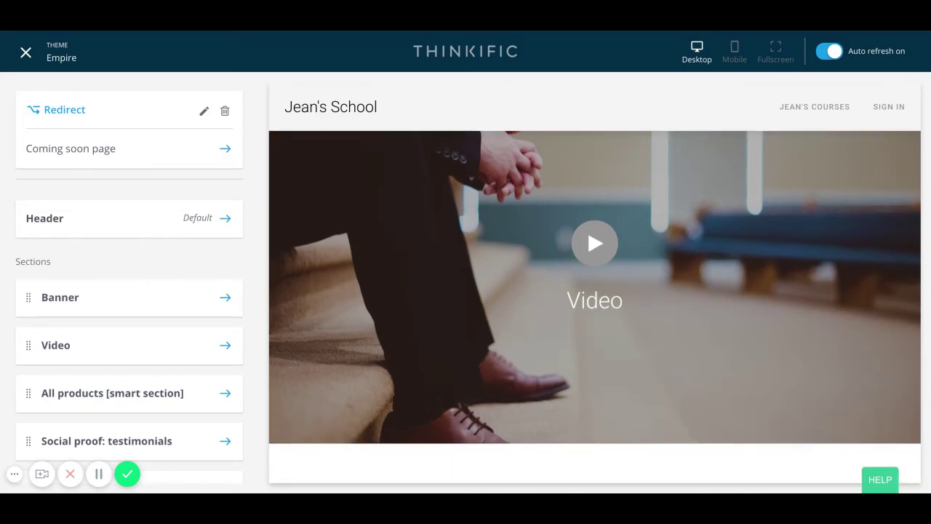
scroll(595, 283, down, 1)
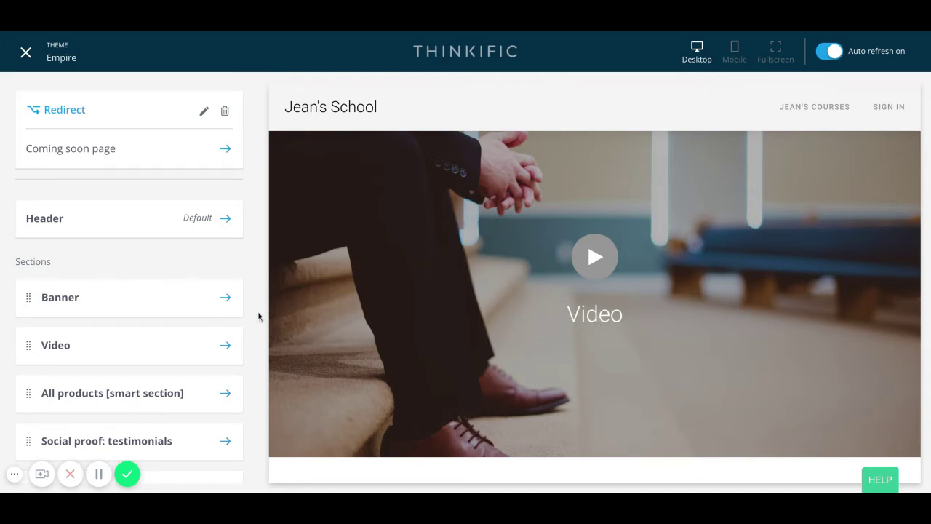
scroll(177, 318, down, 1)
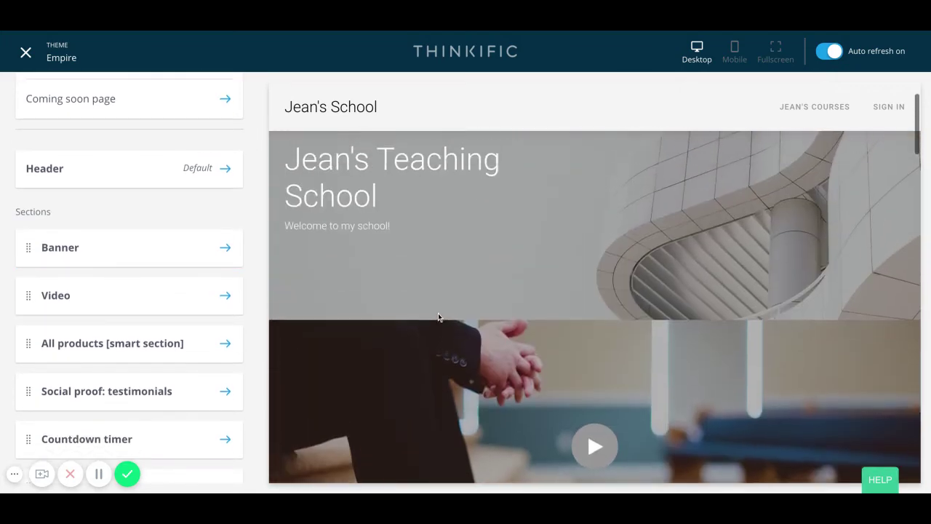
Step: Scroll down to the testimonials section's placeholder Buyer Reviews entry and the end of the sections list
scroll(438, 313, down, 5)
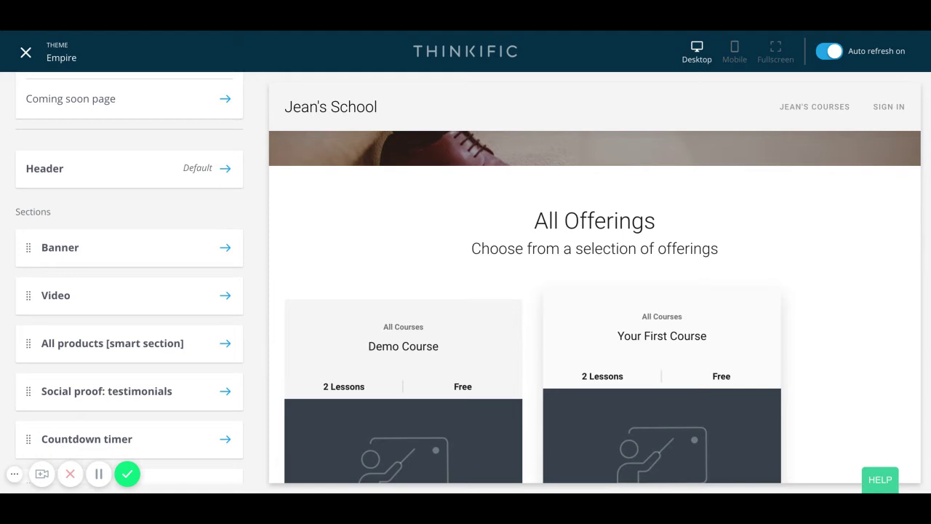
scroll(595, 306, down, 1)
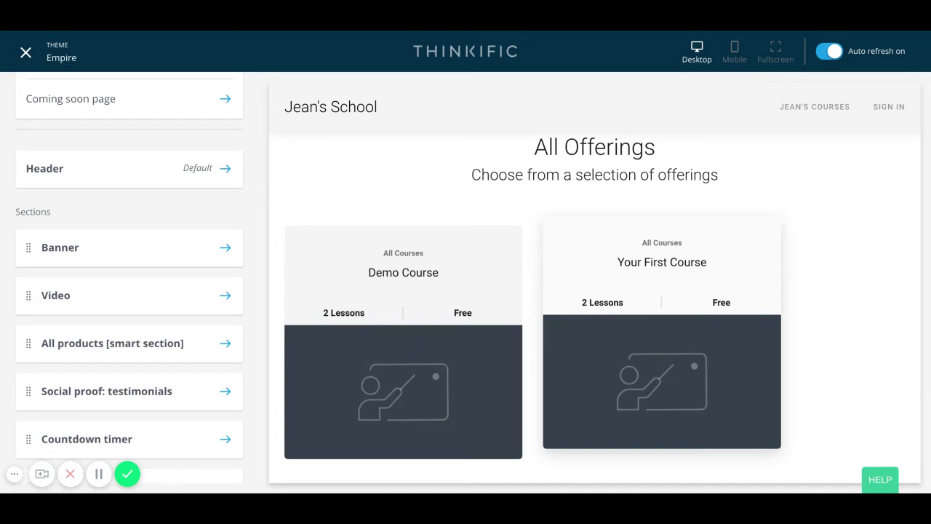
scroll(595, 305, down, 2)
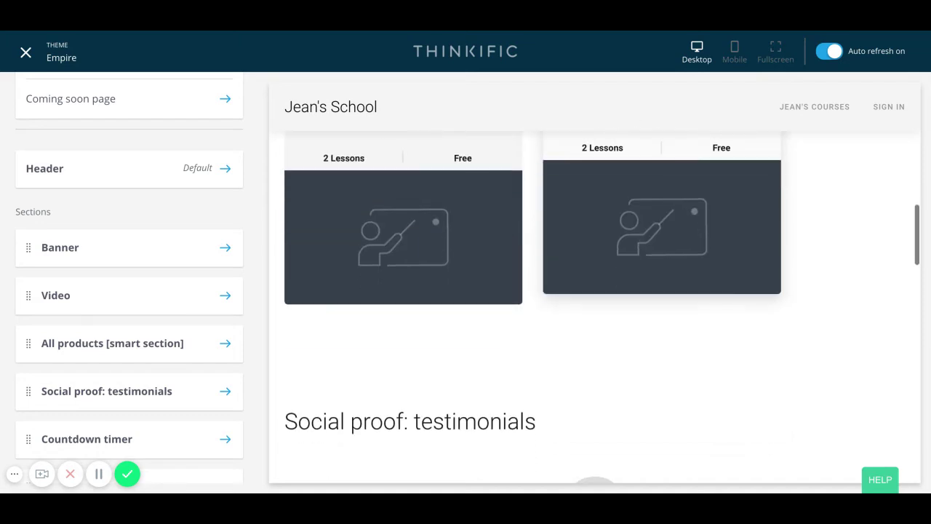
scroll(595, 305, down, 2)
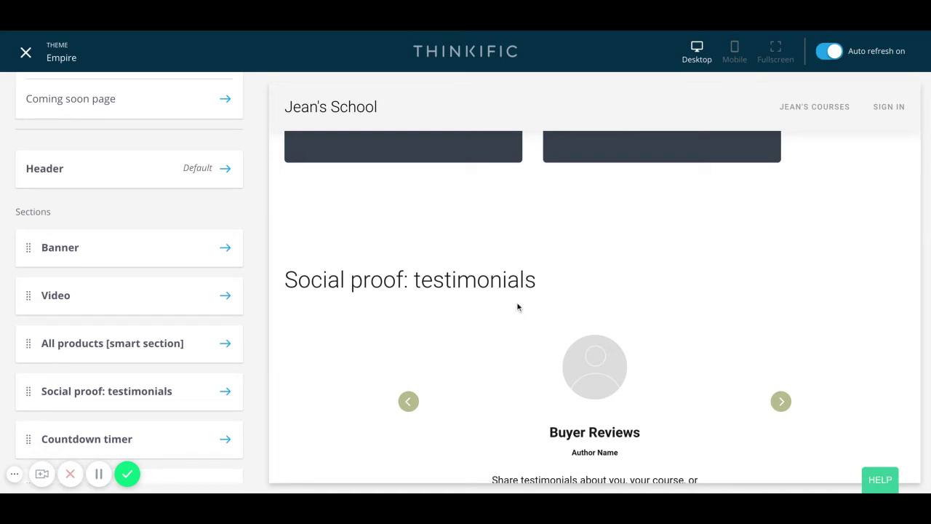
scroll(516, 305, down, 1)
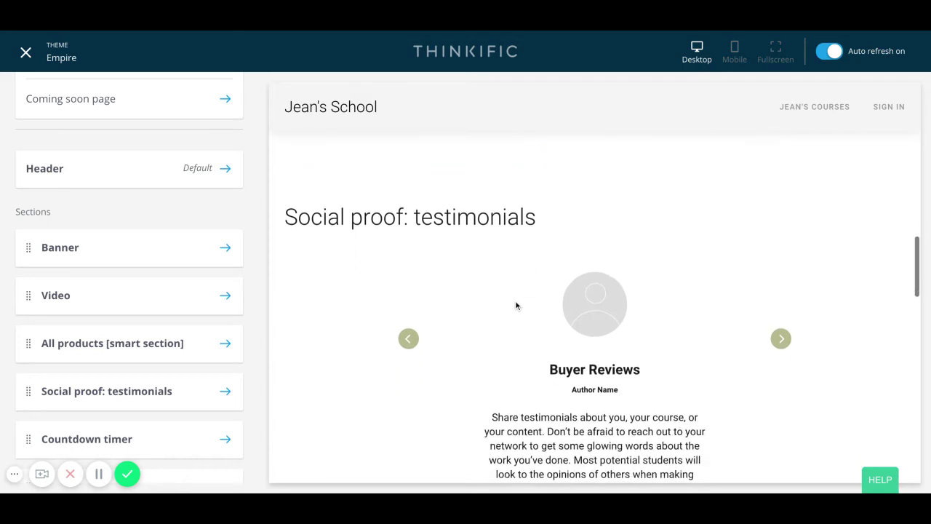
scroll(556, 395, down, 1)
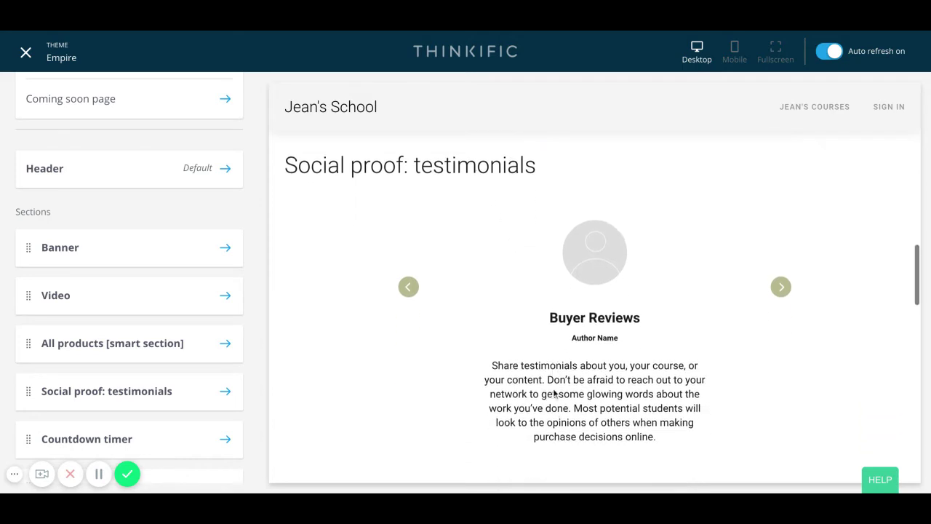
scroll(132, 371, down, 3)
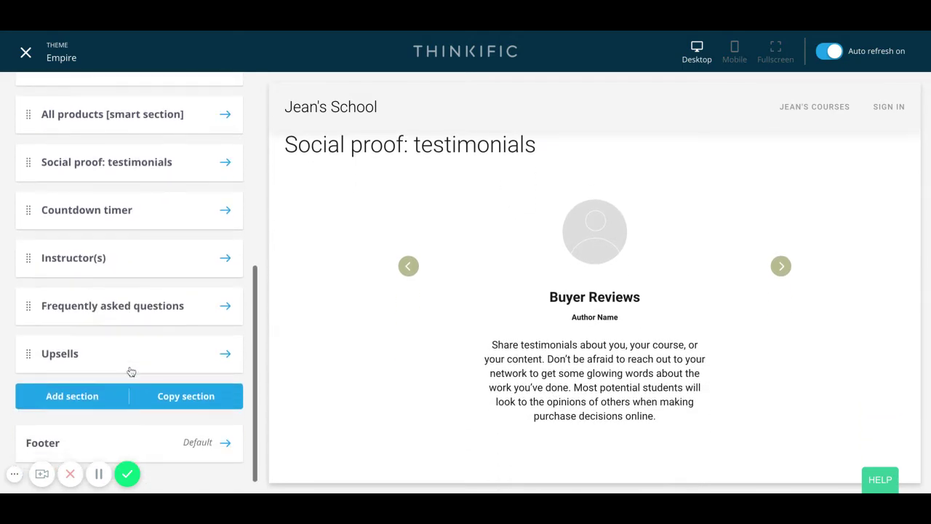
Step: Add a section and open the Select section type list, scrolling down its options
click(94, 398)
click(106, 410)
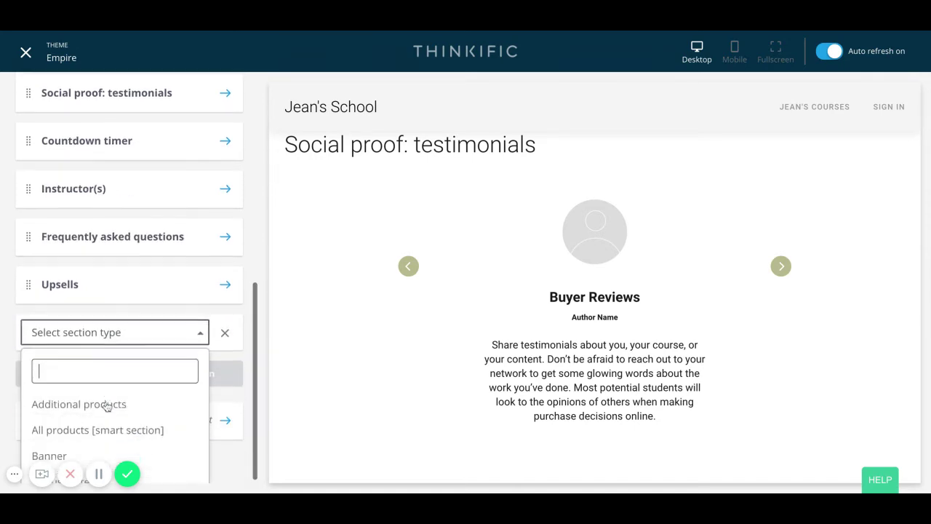
scroll(107, 404, down, 5)
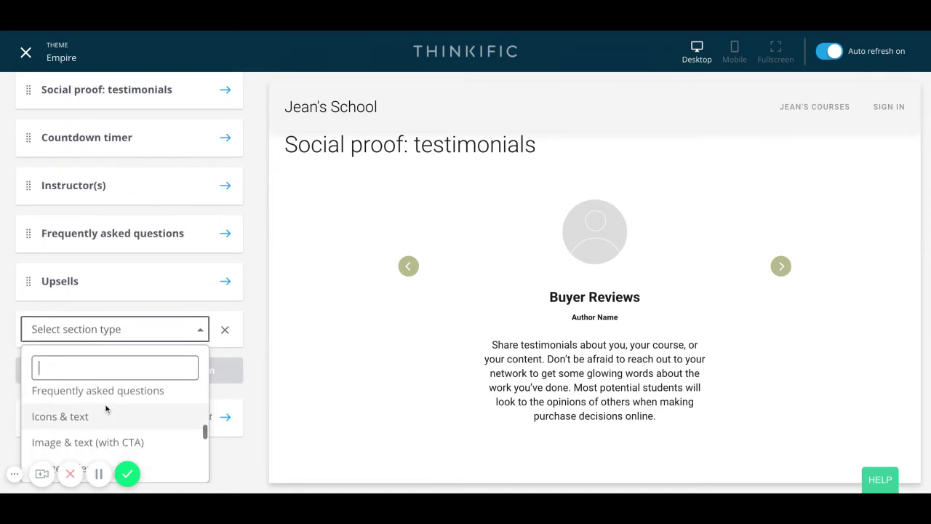
scroll(107, 408, down, 2)
scroll(107, 408, down, 3)
scroll(109, 404, down, 2)
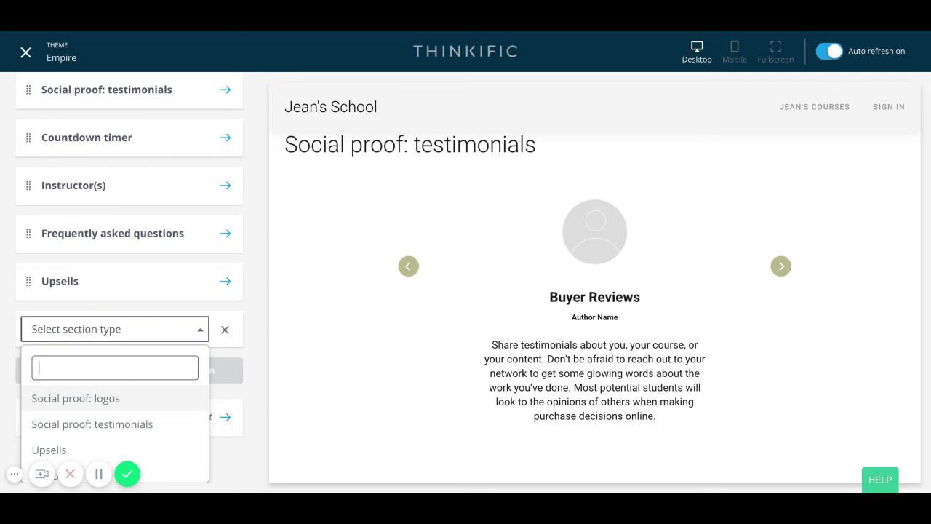
Step: Browse the section types back and forth, then close the list without choosing one
scroll(115, 425, up, 1)
scroll(115, 426, up, 2)
scroll(115, 426, down, 1)
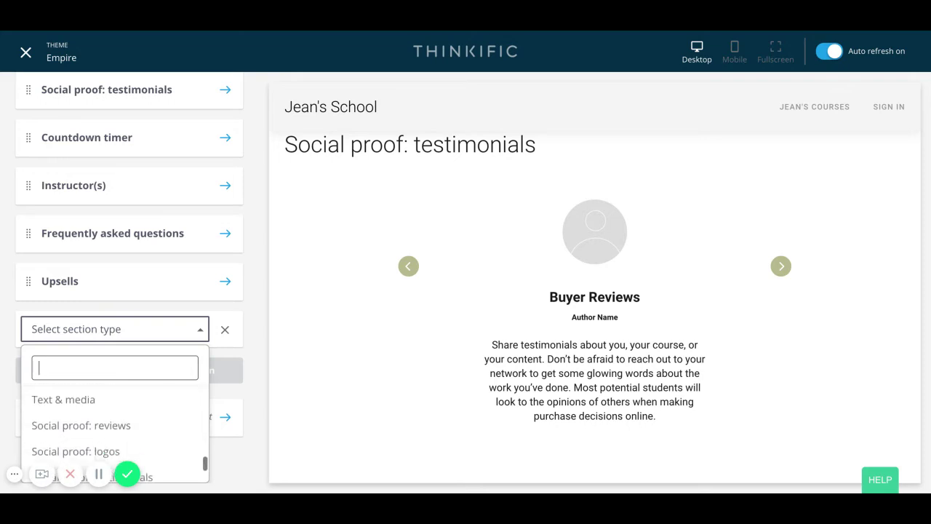
scroll(106, 425, down, 1)
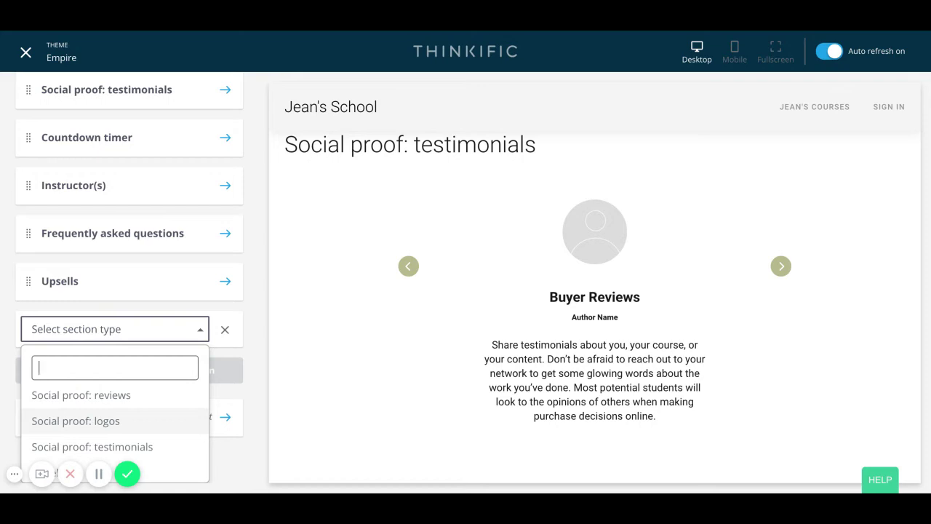
scroll(106, 425, up, 1)
scroll(106, 425, up, 1)
scroll(106, 425, down, 2)
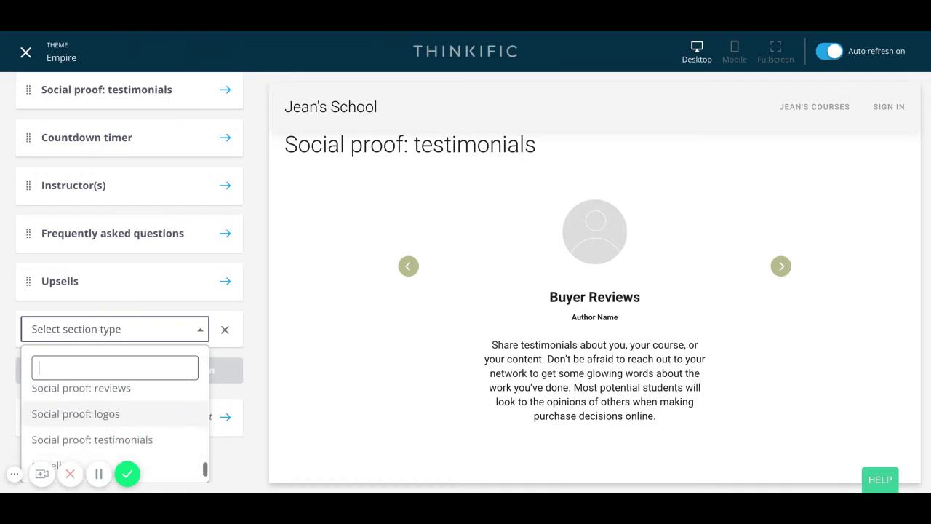
scroll(106, 414, down, 1)
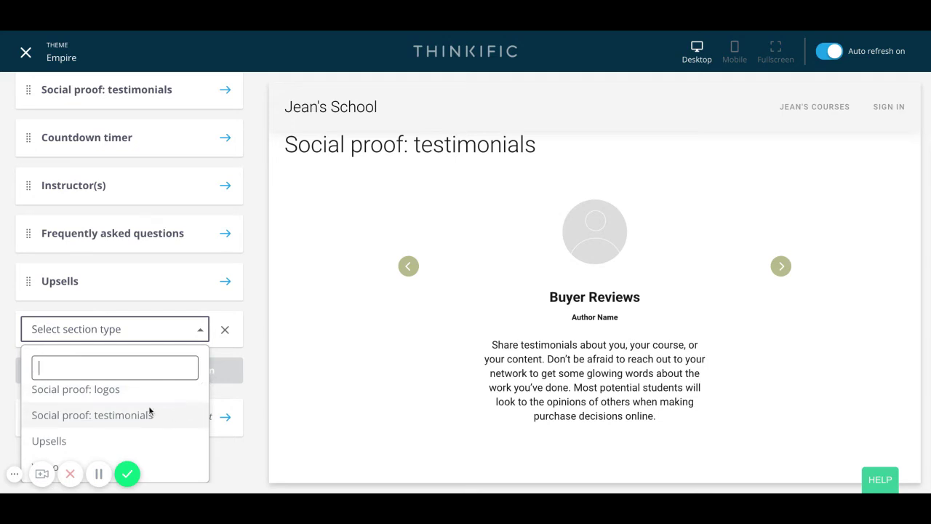
scroll(149, 412, up, 2)
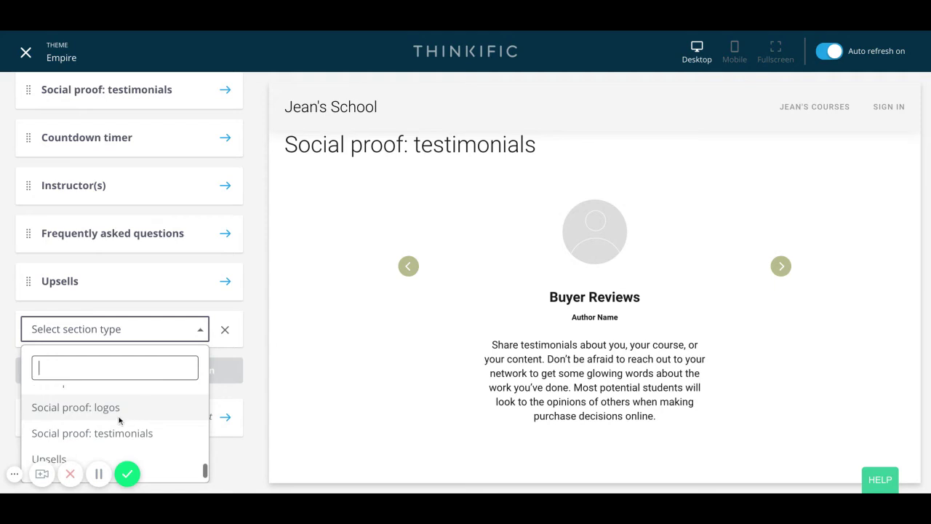
scroll(119, 421, up, 1)
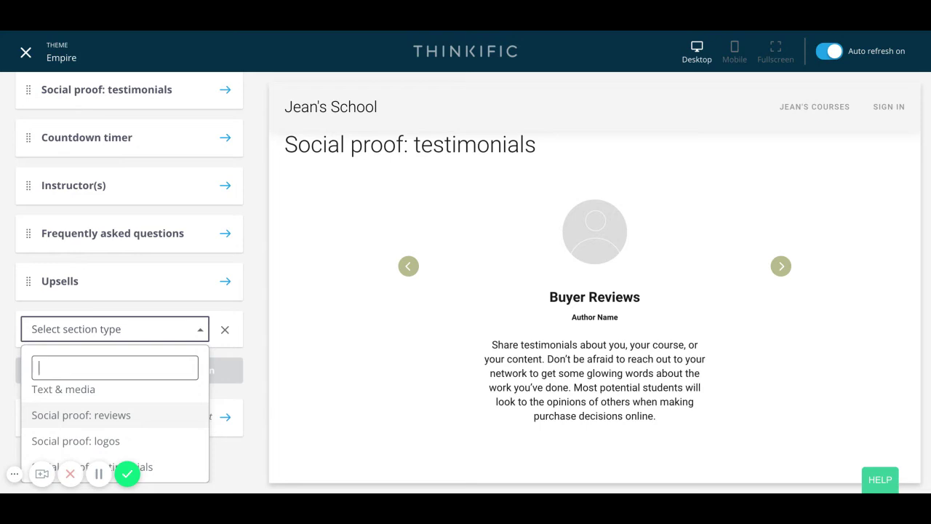
click(238, 415)
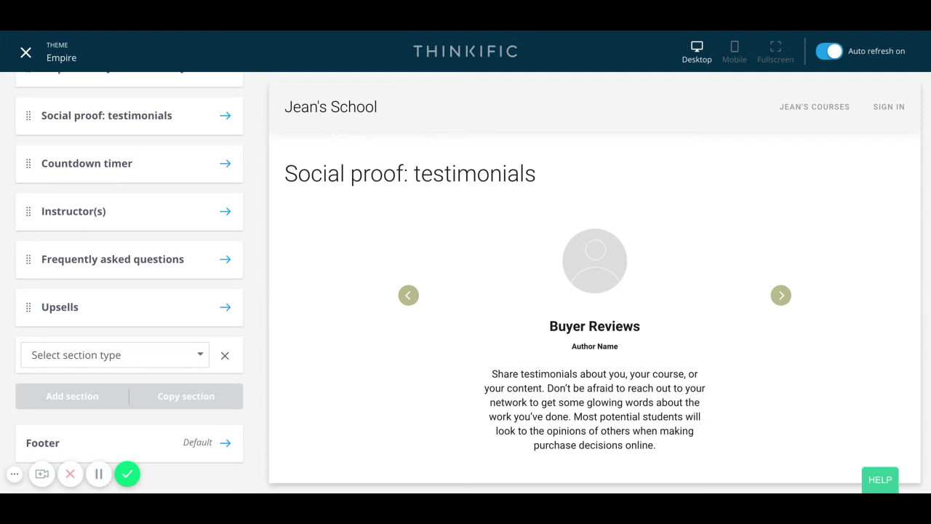
Step: Scroll to the Countdown timer section reading 'Time left to buy' with its Buy Now button
scroll(226, 259, up, 1)
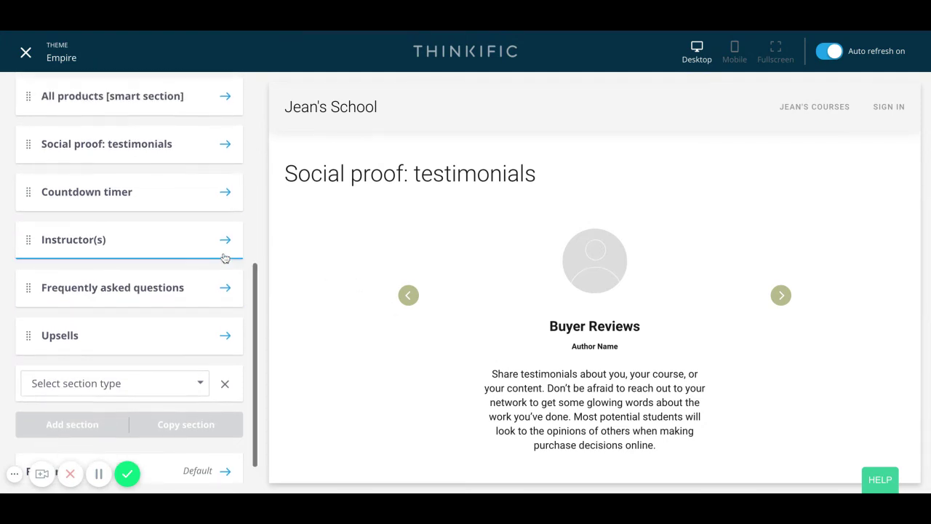
scroll(439, 330, down, 4)
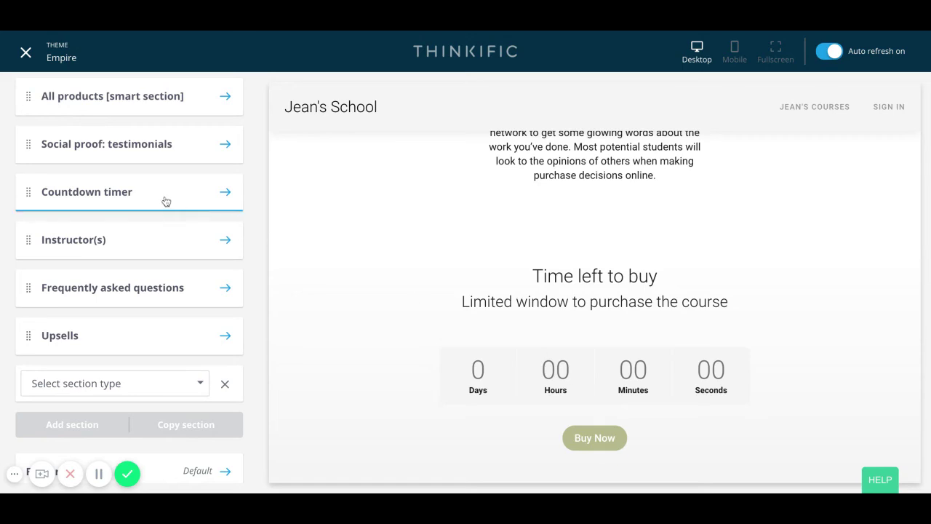
Step: Check the Countdown timer's December 31, 2018, 06:00 PM expiry, then return to the section list
click(131, 192)
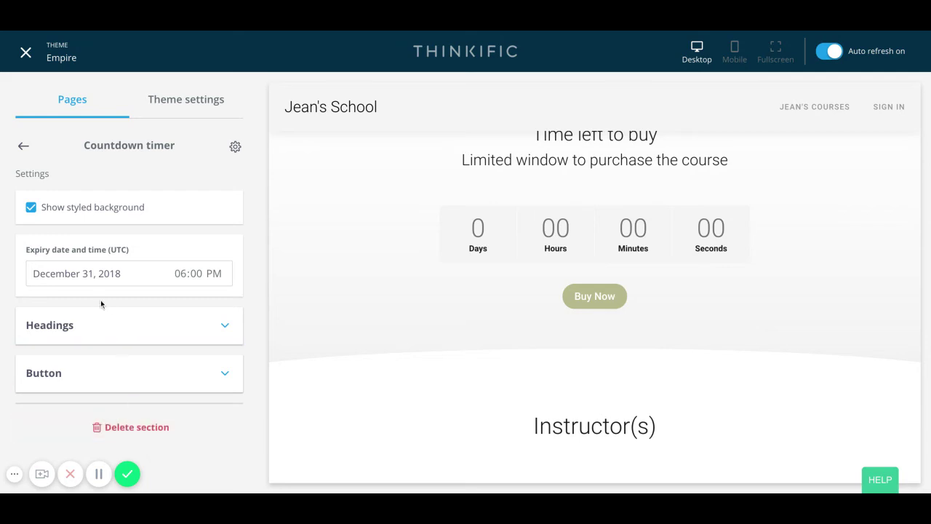
click(24, 147)
Step: Scroll through Instructor(s), FAQ and Upsells, ending on the 'Most frequently asked questions' heading
scroll(133, 357, down, 3)
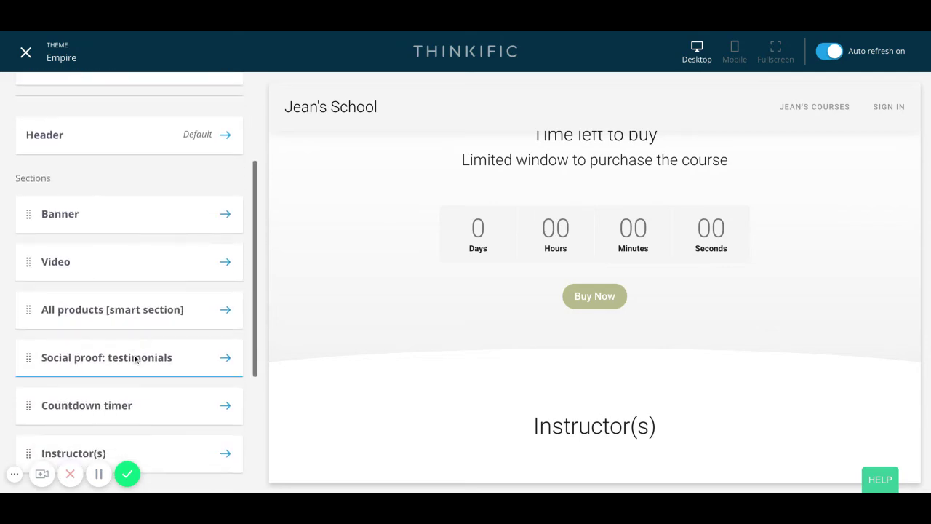
scroll(135, 358, down, 2)
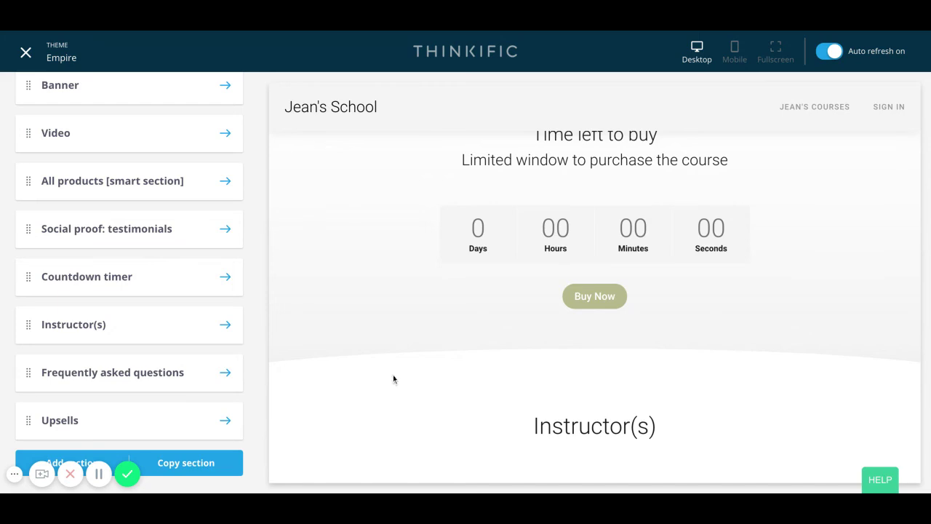
scroll(393, 376, down, 3)
scroll(393, 379, down, 5)
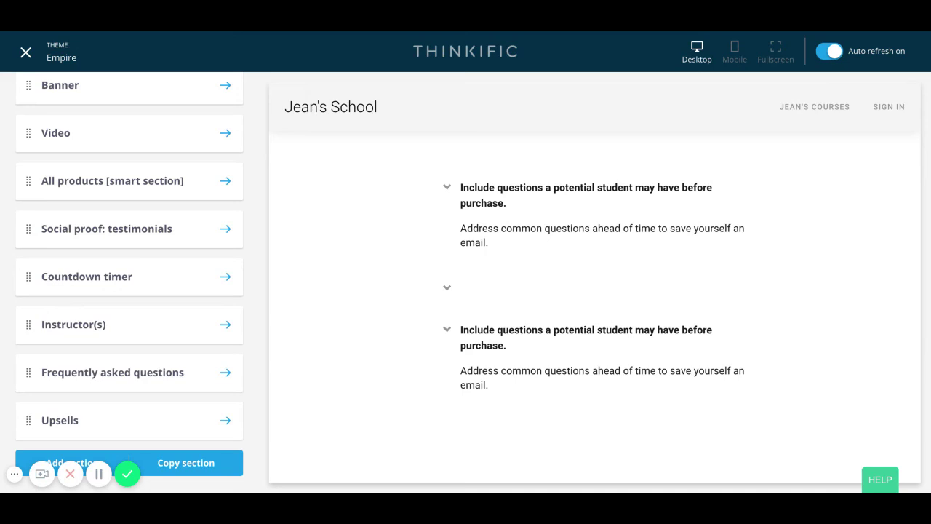
scroll(197, 355, down, 2)
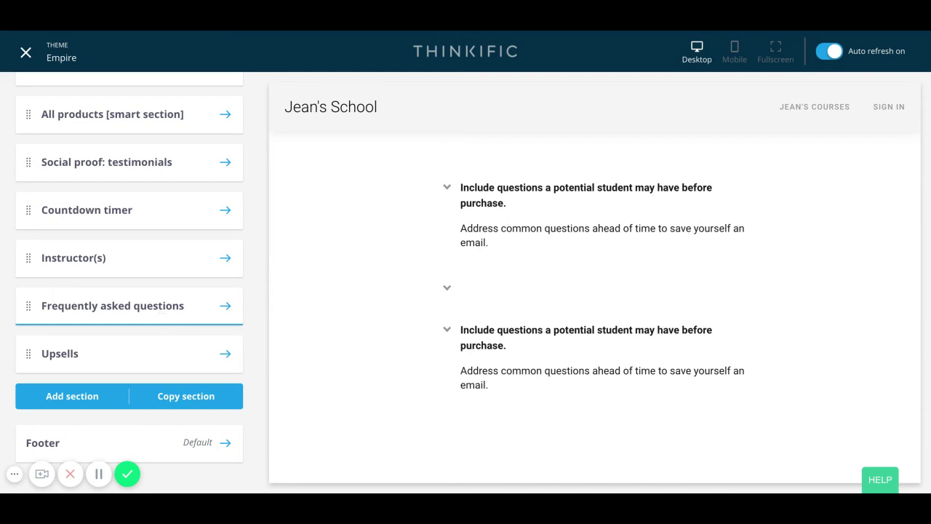
scroll(558, 393, down, 3)
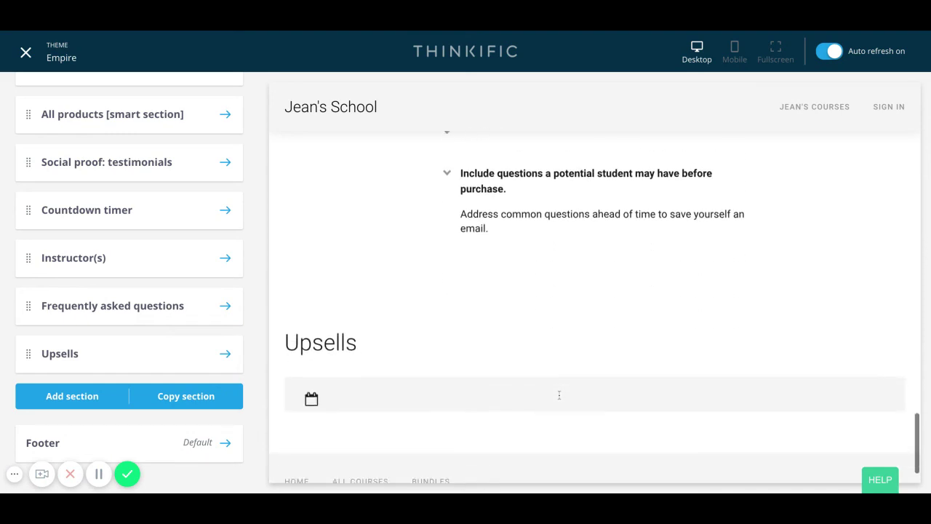
scroll(559, 394, up, 5)
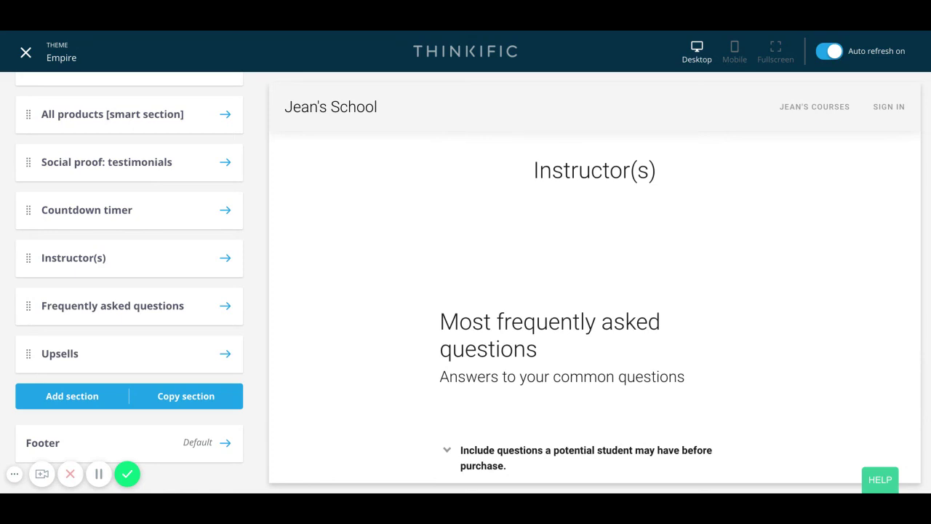
scroll(594, 306, down, 1)
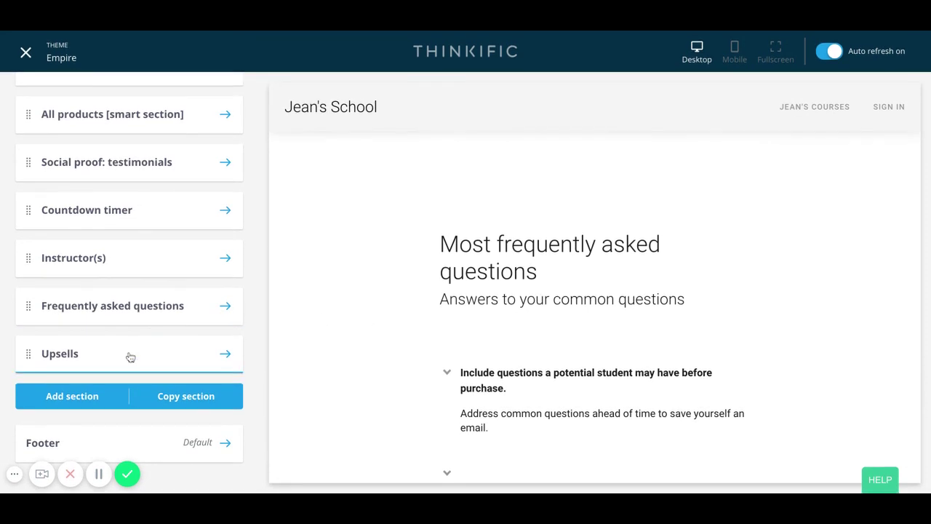
Step: Open the Upsells settings showing Headings, Layout and its single Upsell block
click(131, 354)
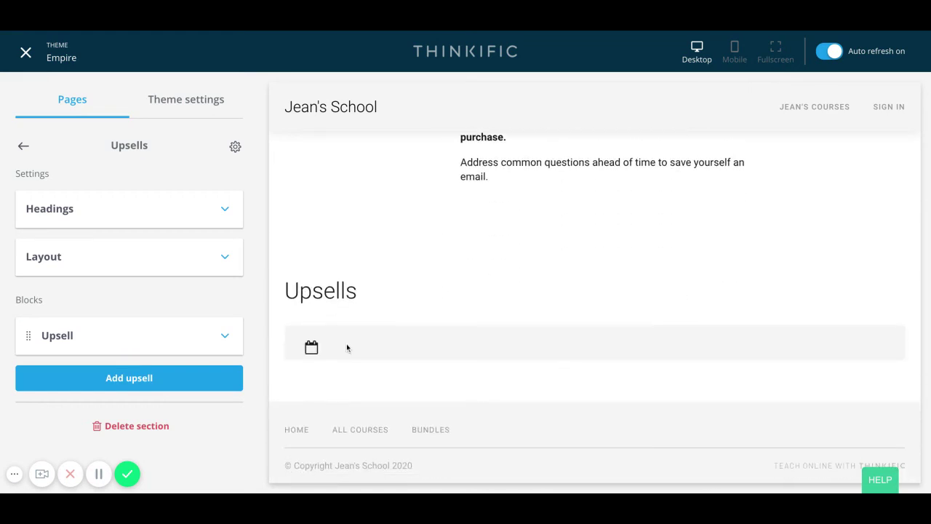